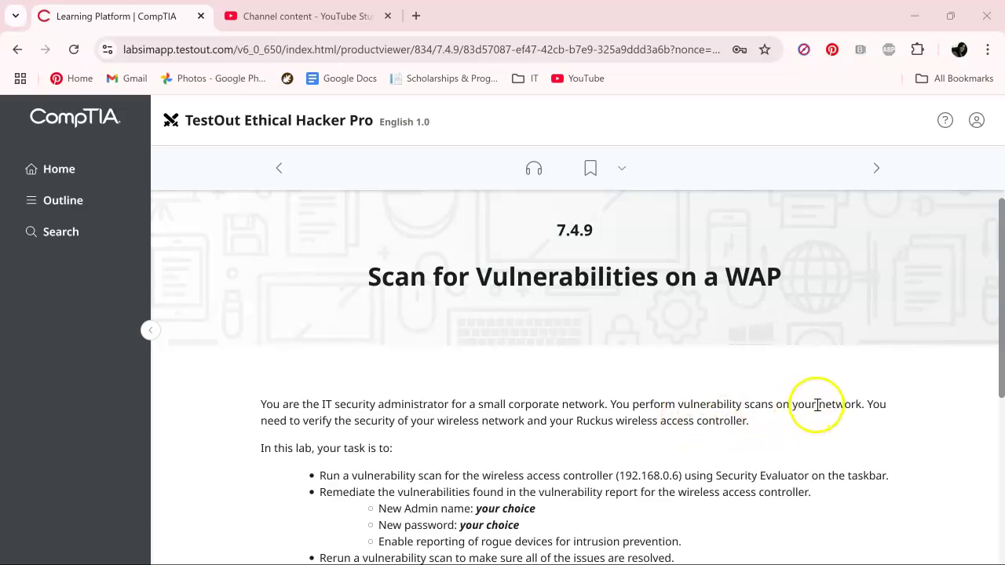
Start the lab from the instructions page in a new tab.
{"action": "scroll", "coordinate": [817, 405], "scroll_direction": "down", "scroll_amount": 1}
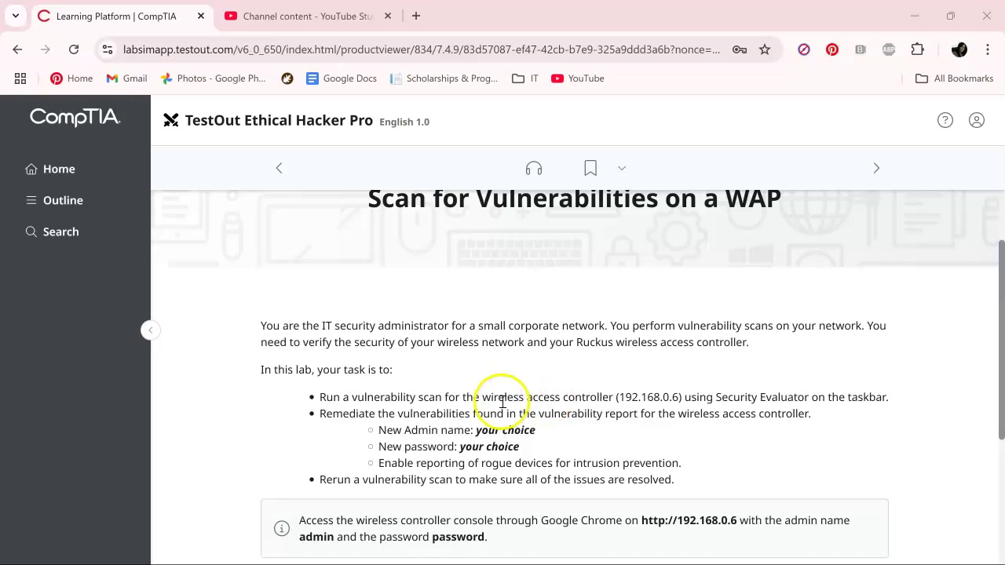
{"action": "scroll", "coordinate": [673, 400], "scroll_direction": "down", "scroll_amount": 1}
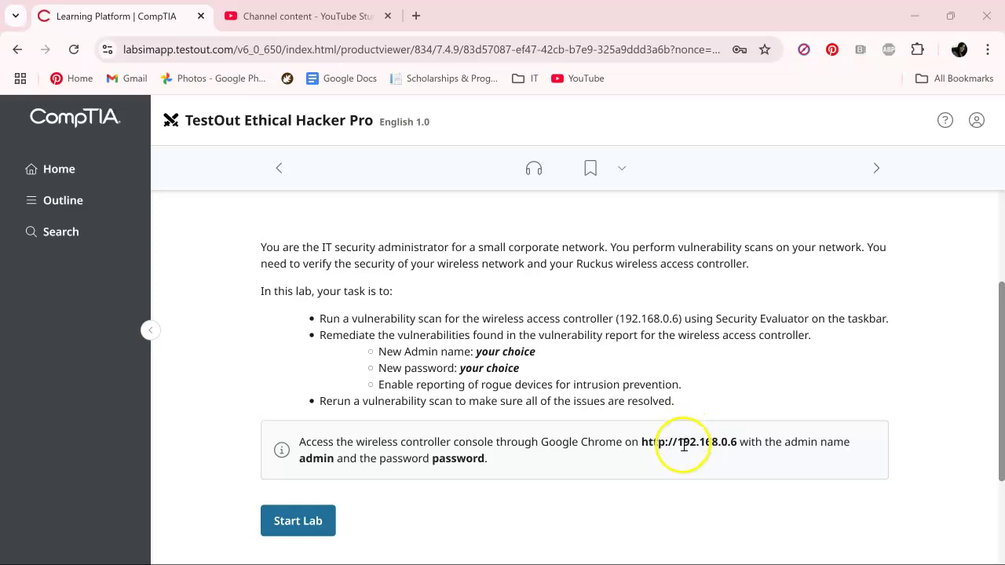
{"action": "left_click", "coordinate": [292, 532]}
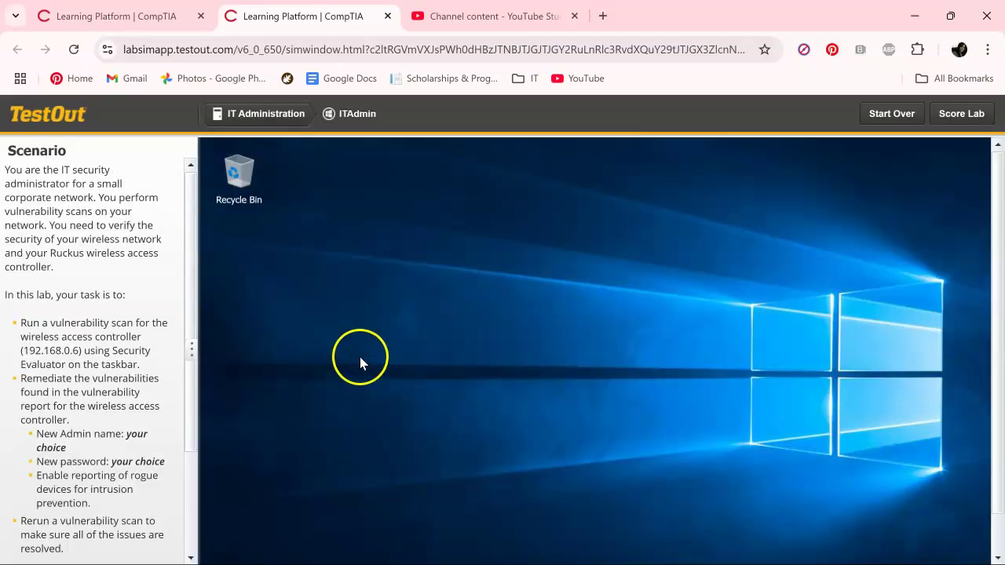
Search for 'sec' and launch Security Evaluator.
{"action": "scroll", "coordinate": [366, 347], "scroll_direction": "down", "scroll_amount": 1}
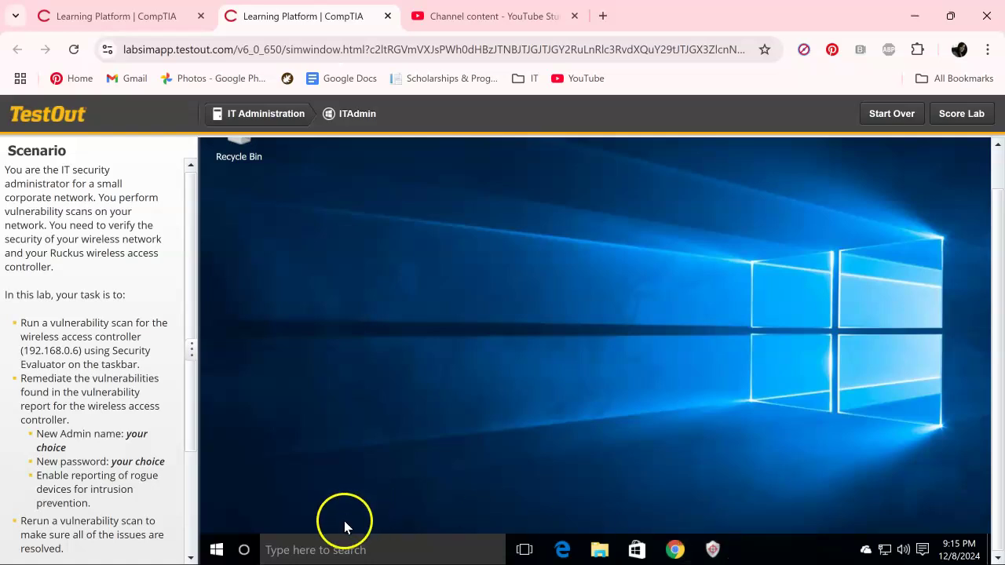
{"action": "left_click", "coordinate": [318, 549]}
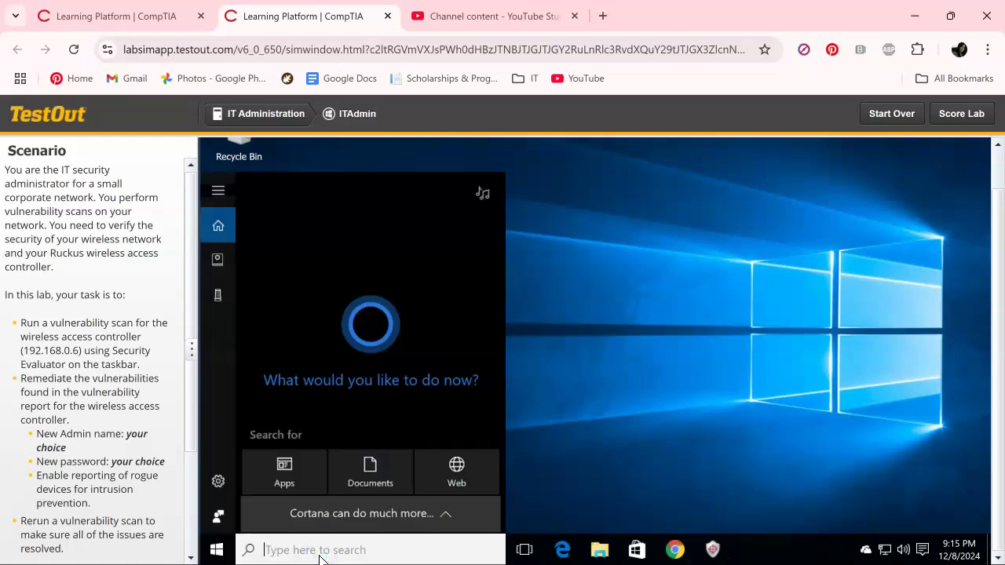
{"action": "type", "text": "sec"}
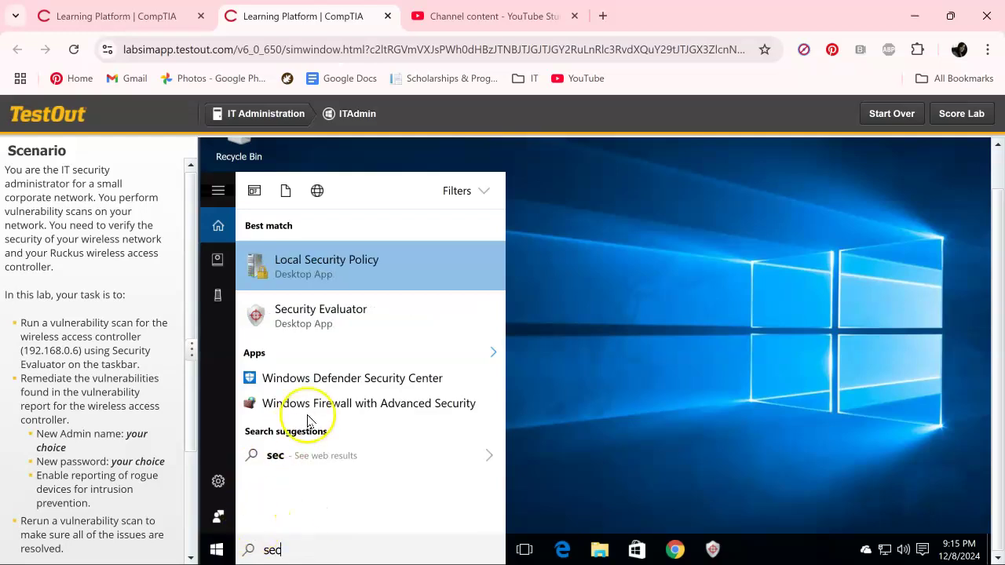
{"action": "left_click", "coordinate": [359, 326]}
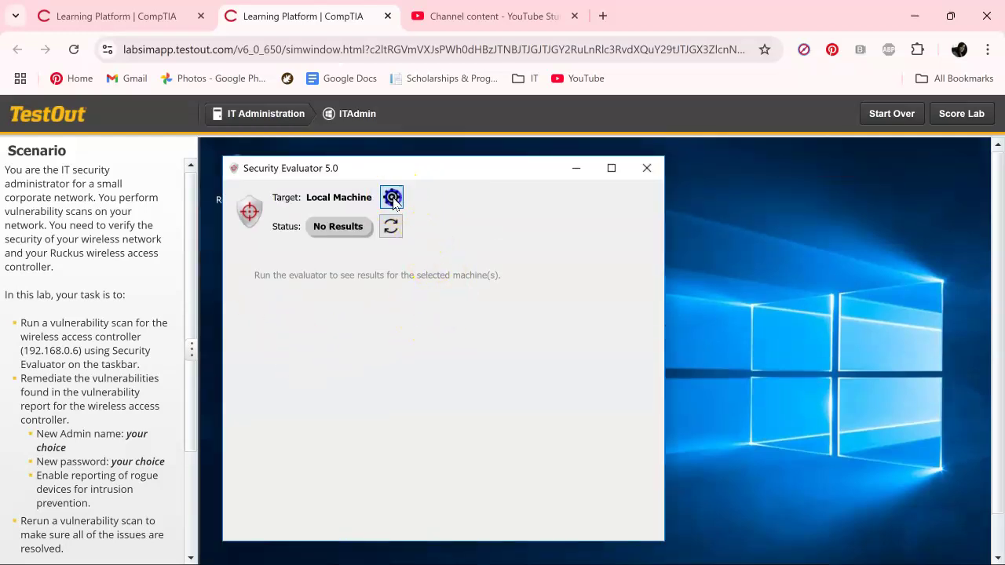
Set the scan target to IPv4 address 192.168.0.6 and run the scan.
{"action": "left_click", "coordinate": [391, 197]}
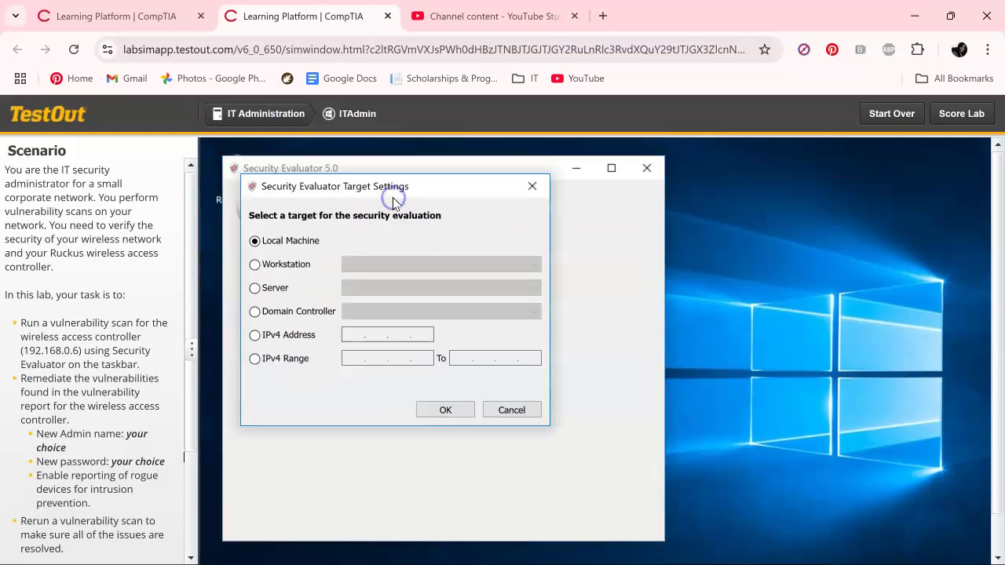
{"action": "left_click", "coordinate": [289, 335]}
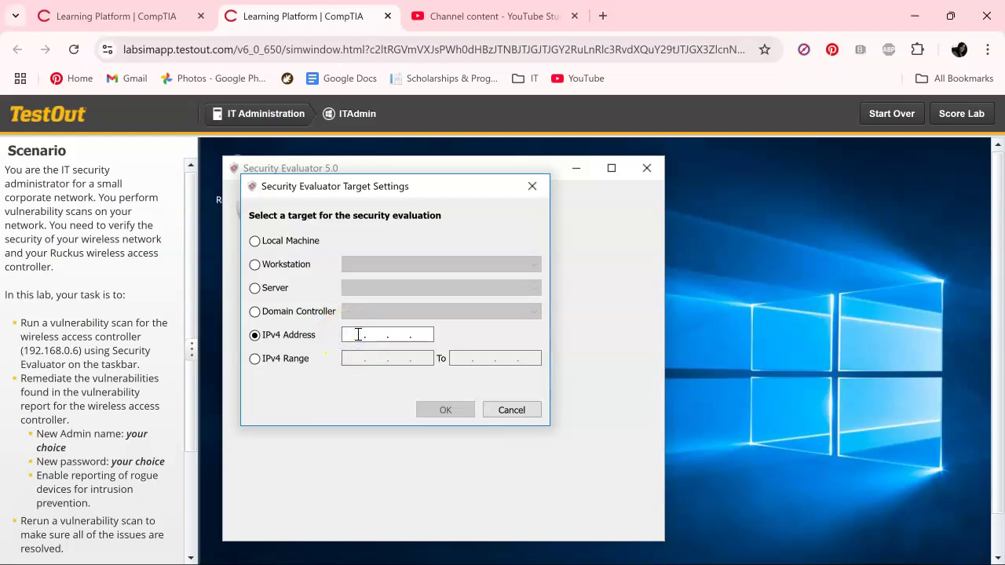
{"action": "type", "text": "2 . 168 . 0 ."}
{"action": "type", "text": "68 . 0 . 6"}
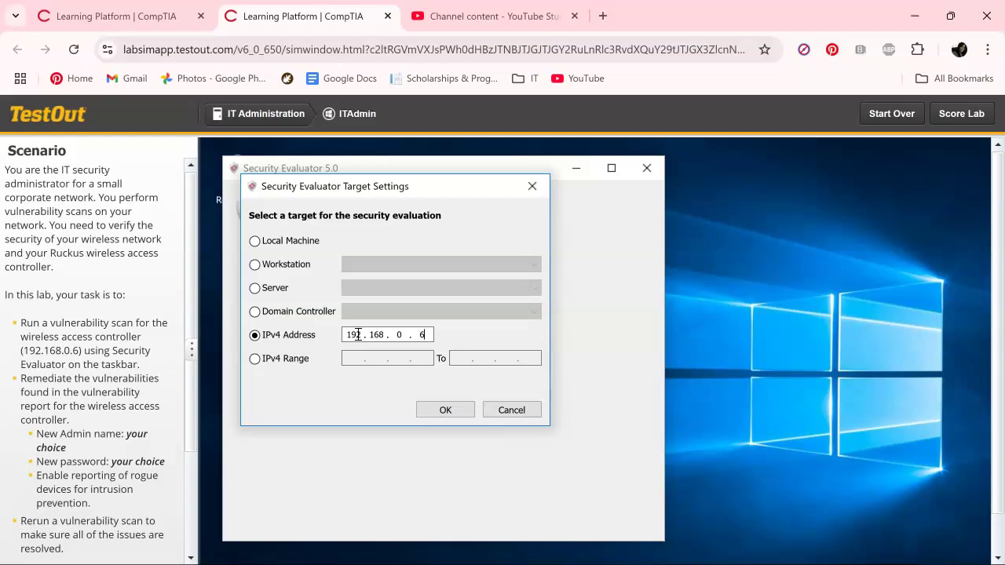
{"action": "left_click", "coordinate": [457, 412]}
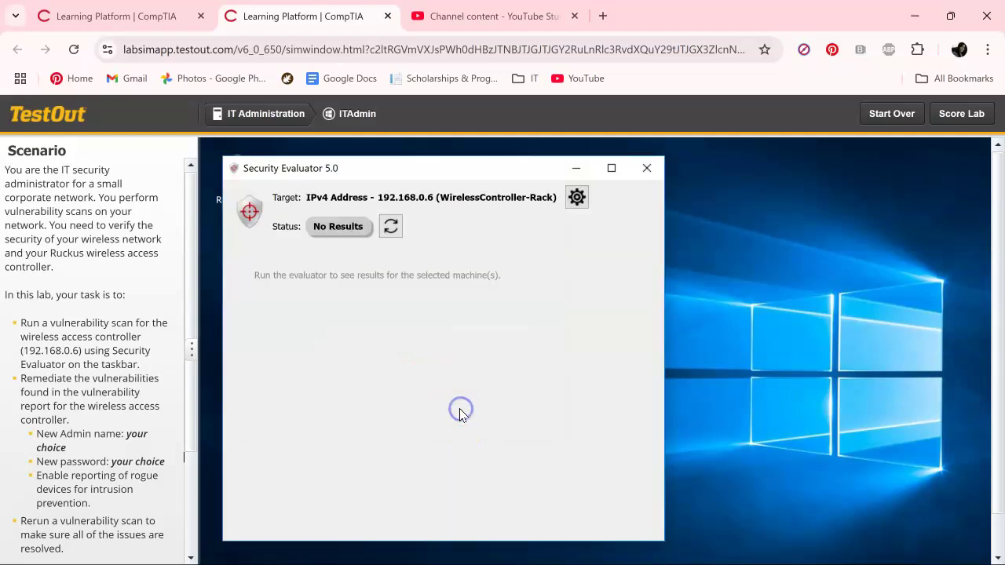
{"action": "left_click", "coordinate": [391, 226]}
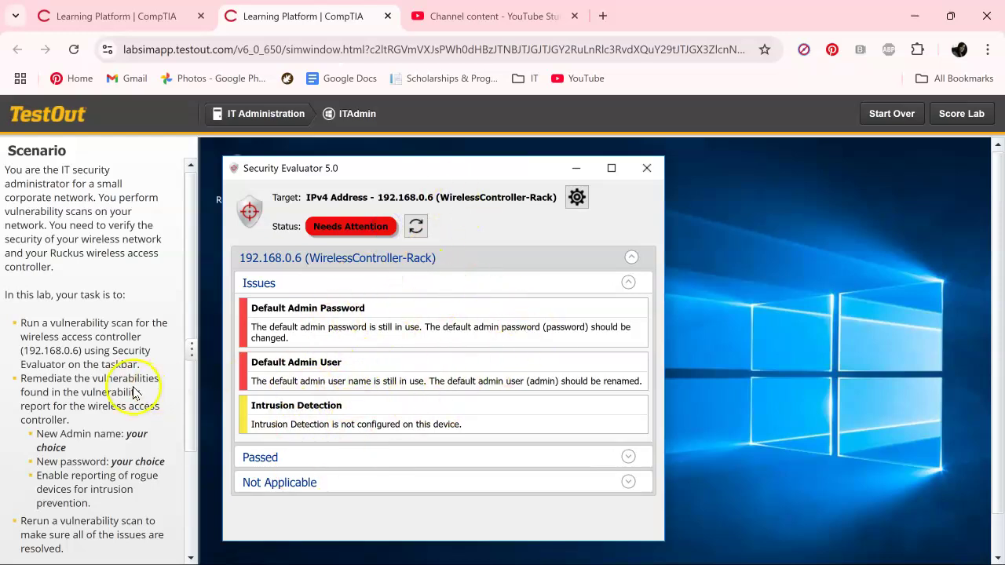
Copy the controller console address from the lab instructions.
{"action": "scroll", "coordinate": [133, 391], "scroll_direction": "down", "scroll_amount": 3}
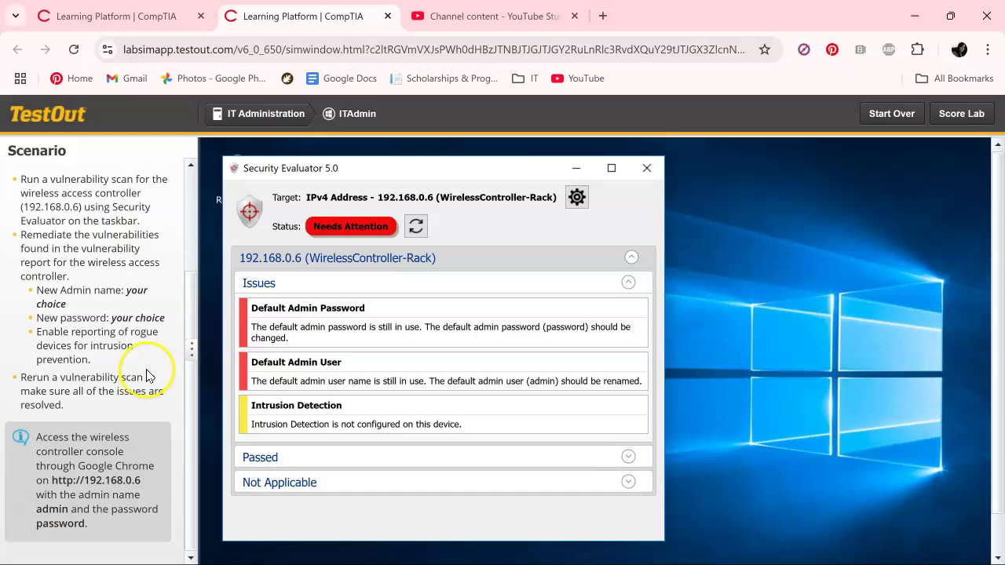
{"action": "left_click_drag", "start_coordinate": [52, 480], "coordinate": [146, 481]}
{"action": "key", "text": "ctrl+c"}
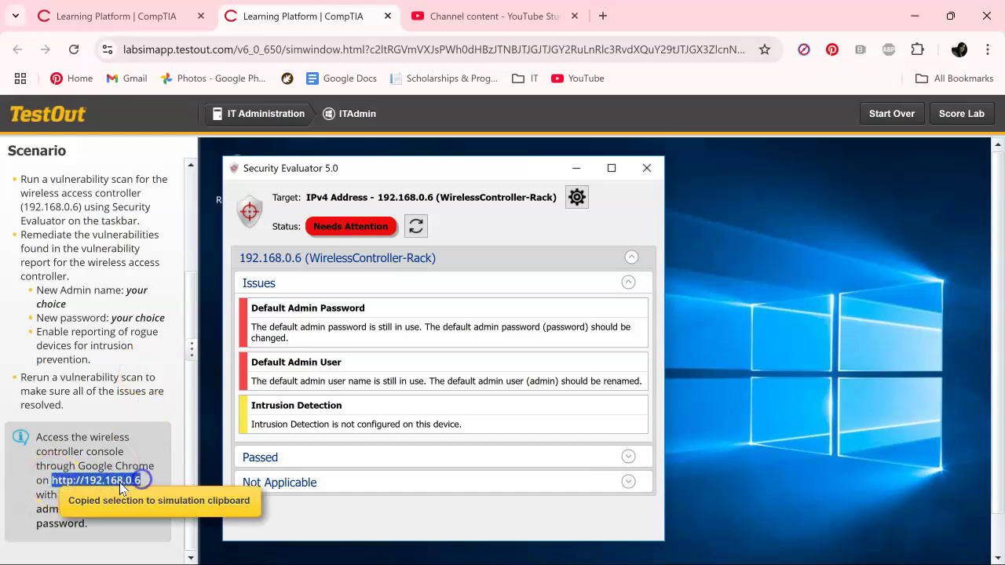
{"action": "scroll", "coordinate": [789, 331], "scroll_direction": "down", "scroll_amount": 1}
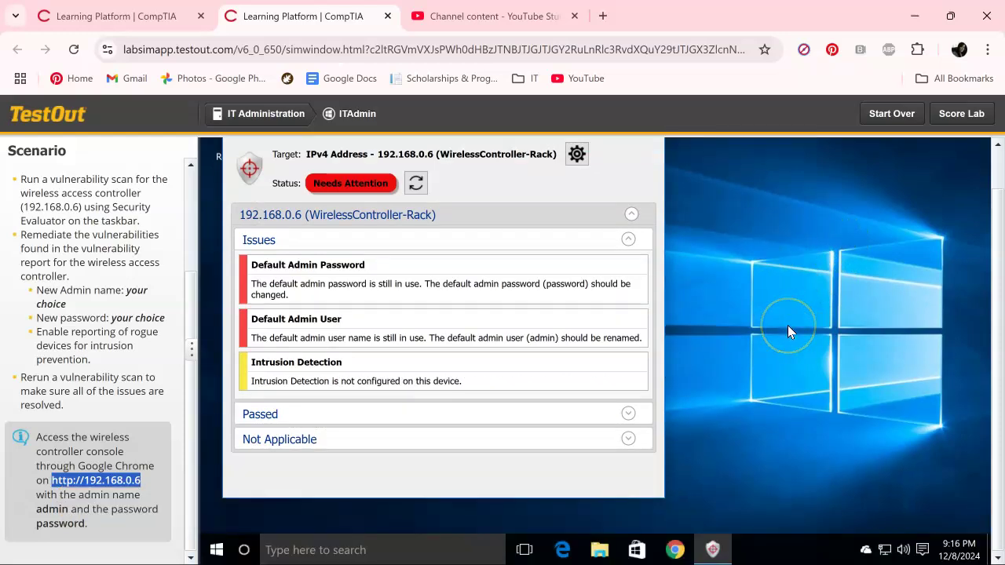
Load the controller console at 192.168.0.6 in a maximized browser window.
{"action": "left_click", "coordinate": [674, 550]}
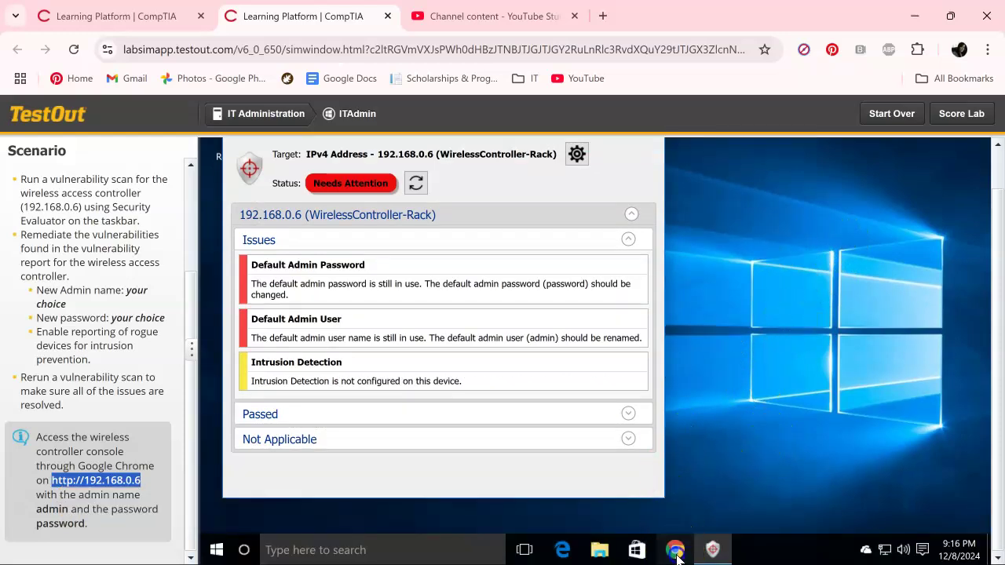
{"action": "left_click", "coordinate": [440, 196]}
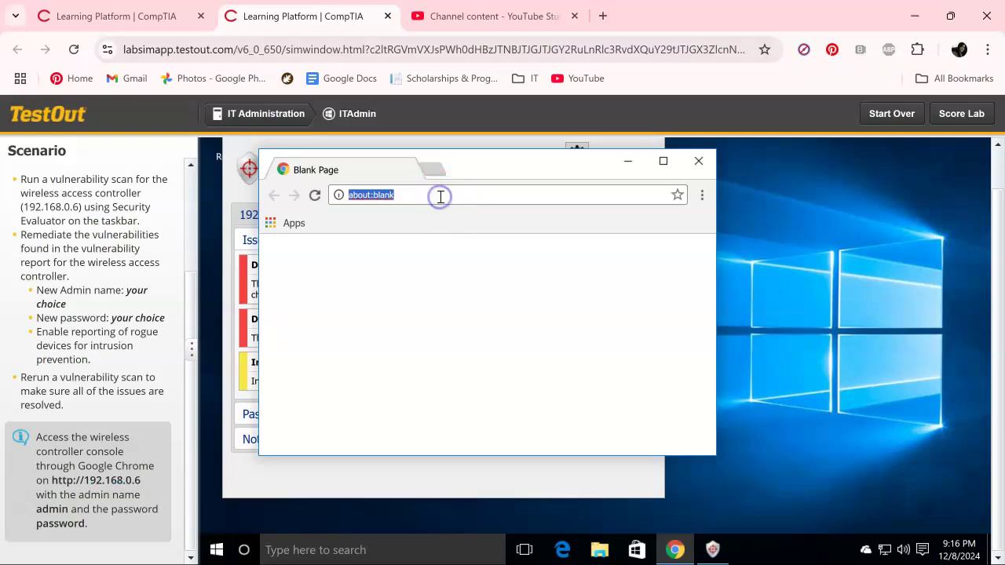
{"action": "key", "text": "ctrl+v"}
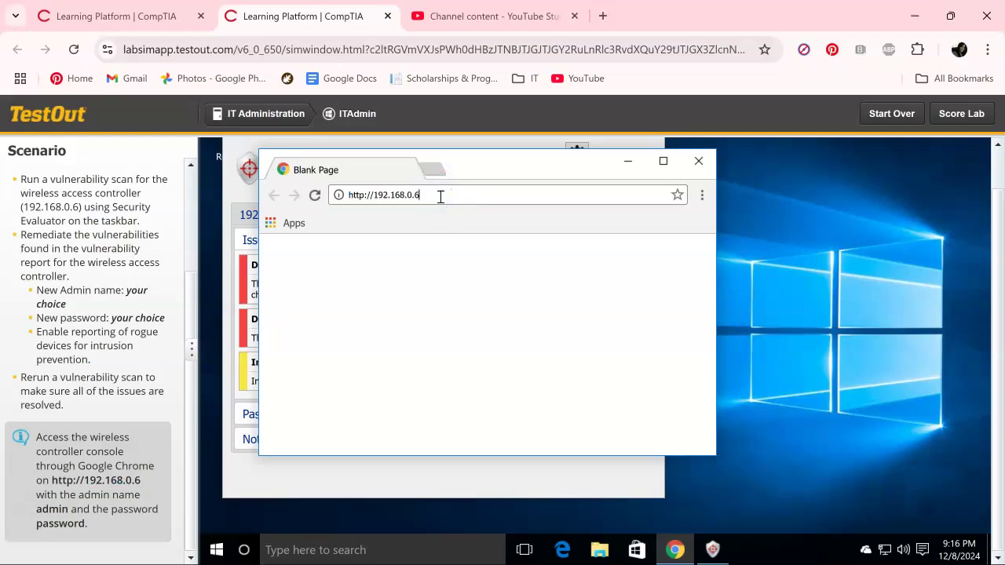
{"action": "key", "text": "Return"}
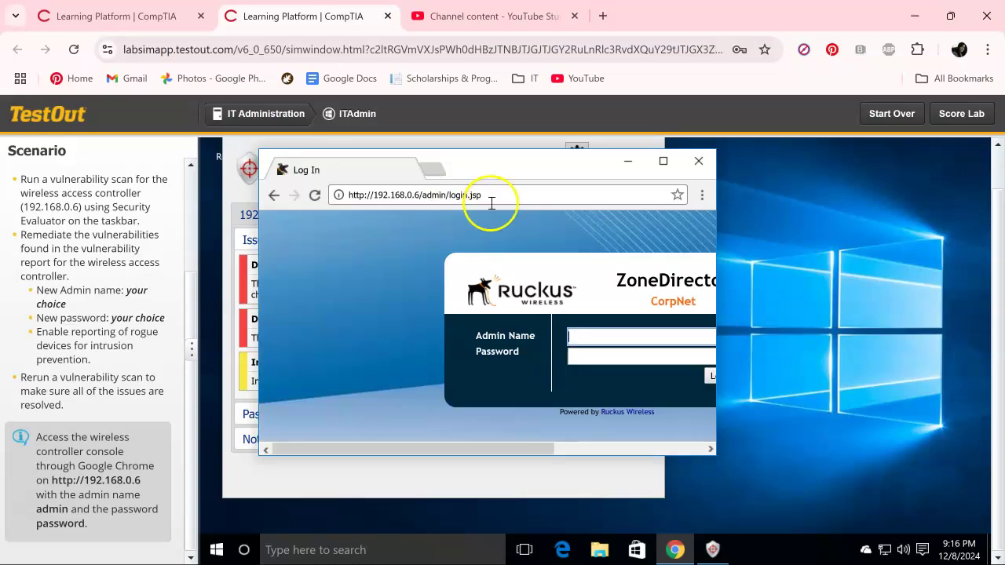
{"action": "left_click", "coordinate": [662, 161]}
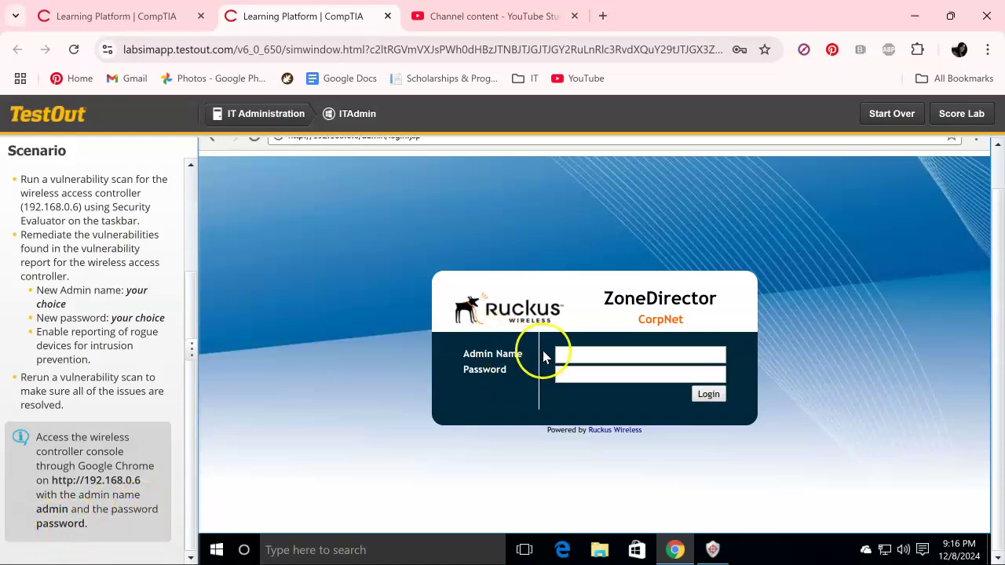
{"action": "left_click", "coordinate": [565, 353]}
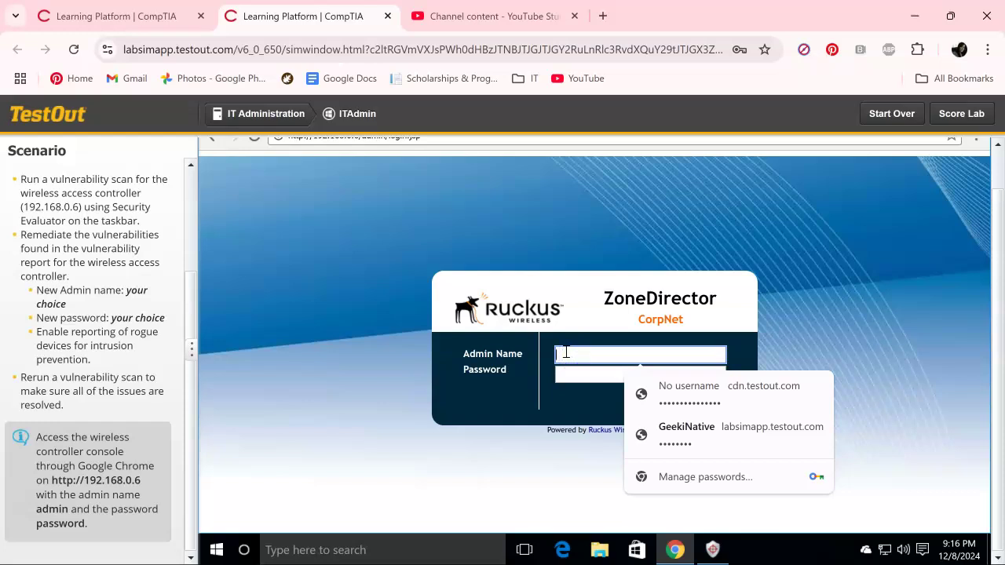
{"action": "type", "text": "admin"}
{"action": "key", "text": "Tab"}
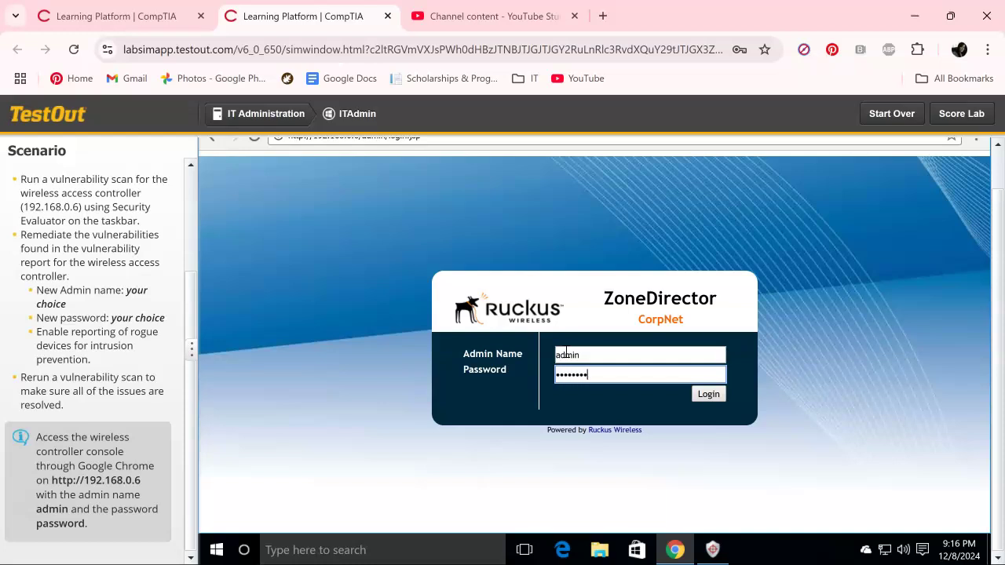
{"action": "type", "text": "password"}
{"action": "key", "text": "Return"}
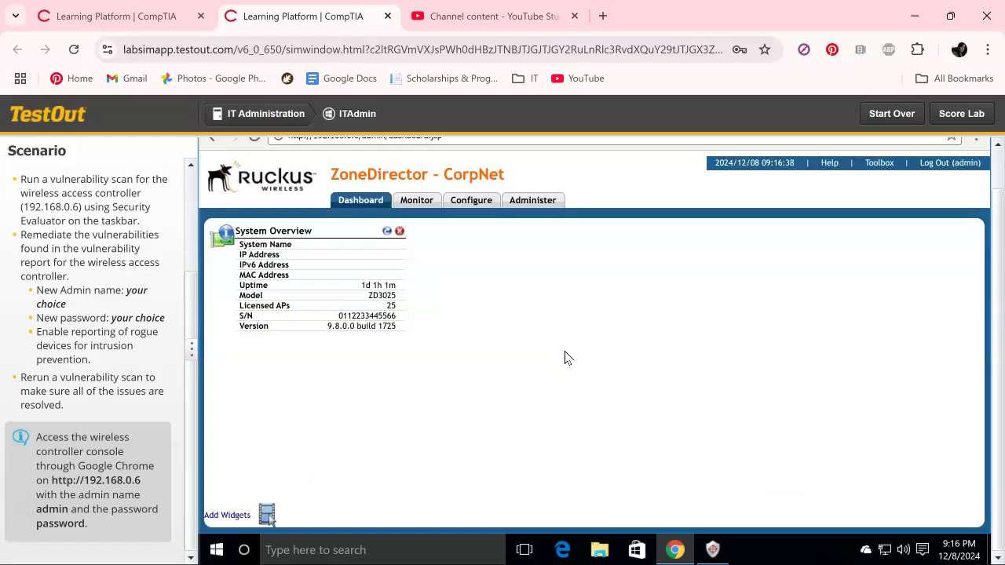
Replace the Admin Name and set a new password on Administer > Preferences, then apply.
{"action": "left_click", "coordinate": [534, 200]}
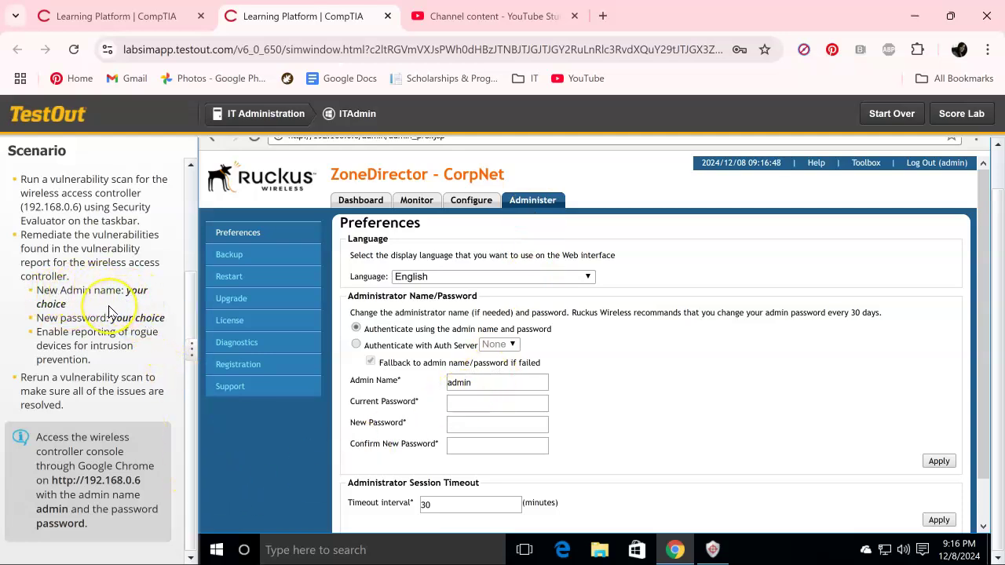
{"action": "left_click", "coordinate": [469, 381]}
{"action": "key", "text": "ctrl+a"}
{"action": "type", "text": "Su"}
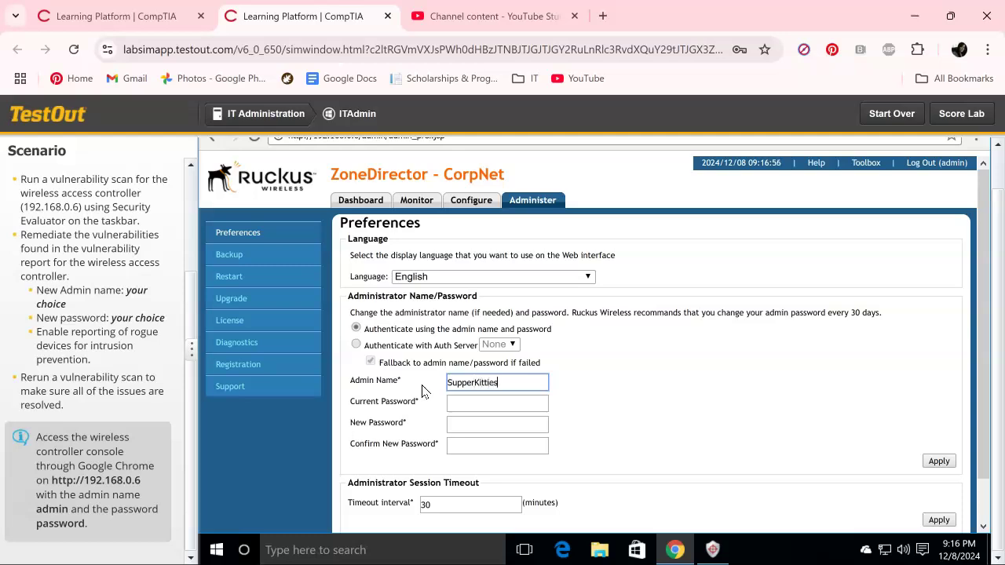
{"action": "key", "text": "Tab"}
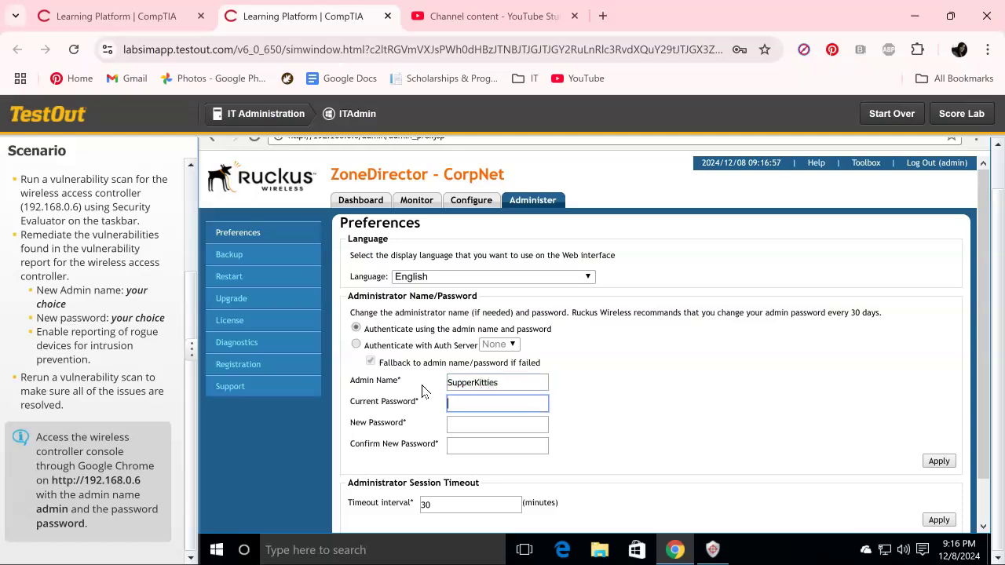
{"action": "type", "text": "p"}
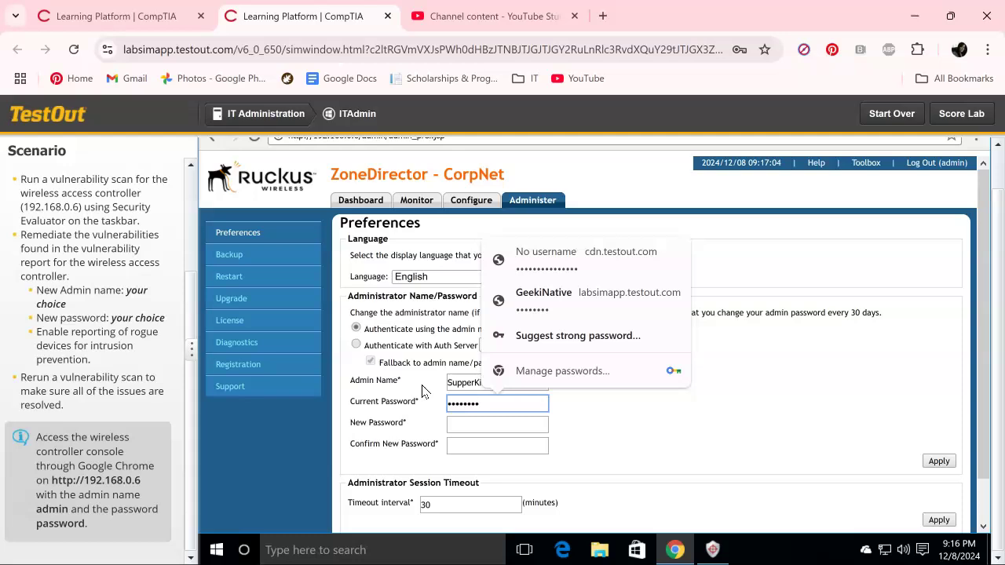
{"action": "key", "text": "Tab"}
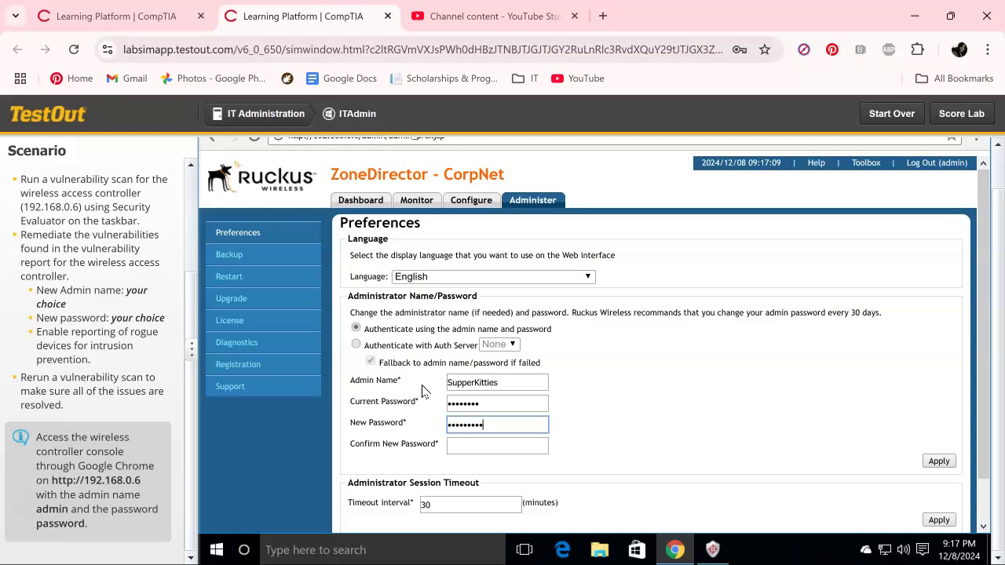
{"action": "key", "text": "Tab"}
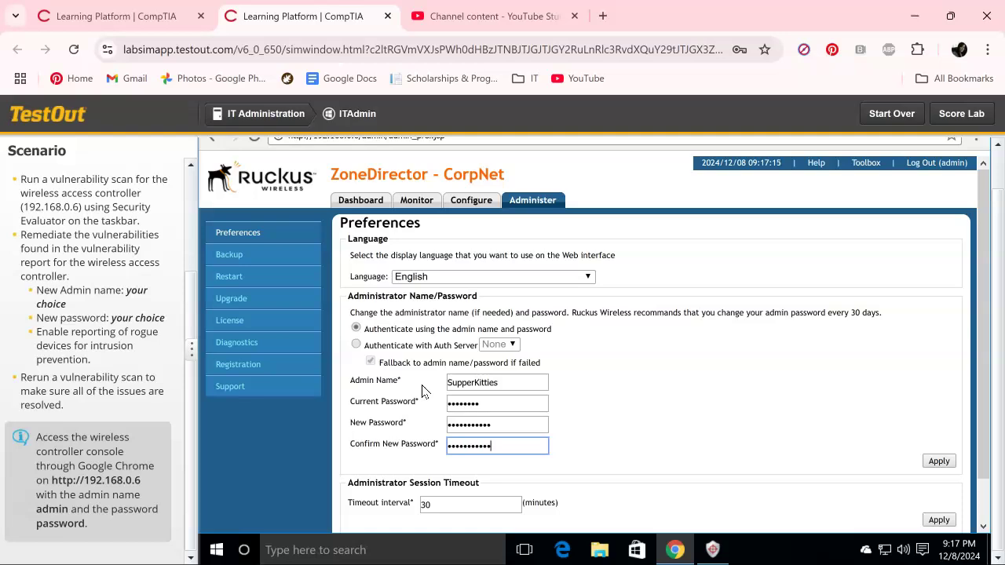
{"action": "left_click", "coordinate": [939, 461]}
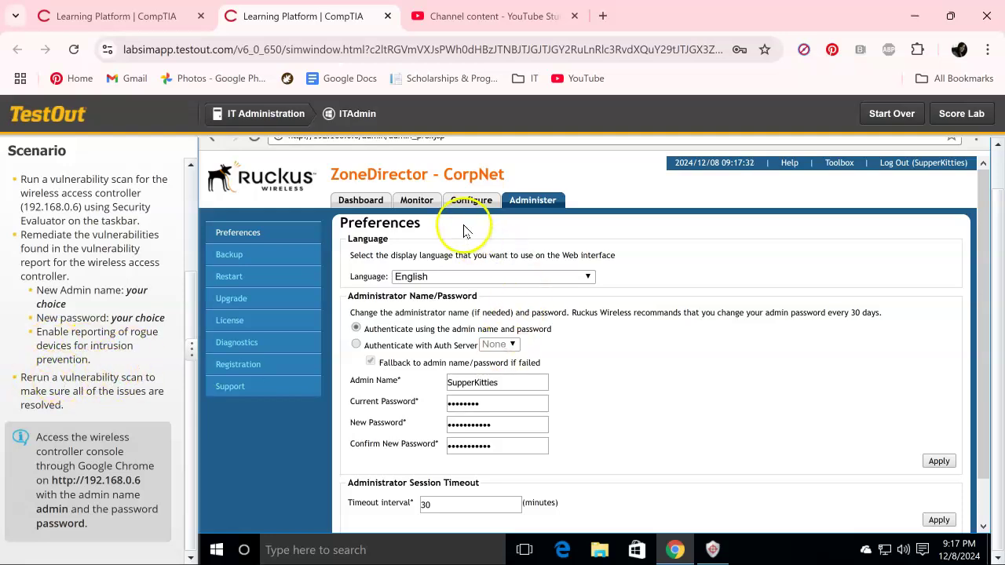
Enable 'Report rogue devices' under Configure > WIPS and apply it.
{"action": "left_click", "coordinate": [474, 202]}
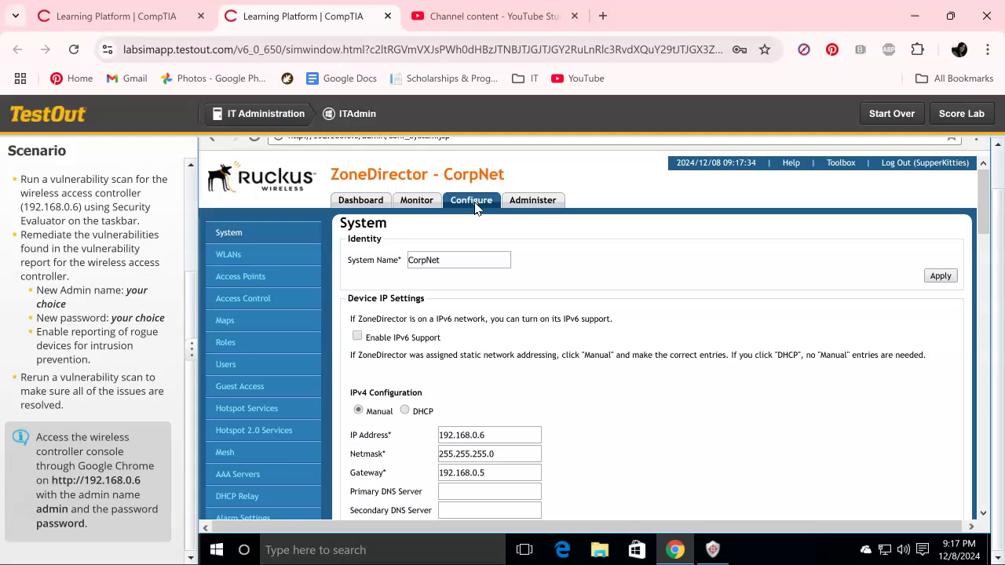
{"action": "scroll", "coordinate": [256, 422], "scroll_direction": "down", "scroll_amount": 2}
{"action": "left_click", "coordinate": [225, 421]}
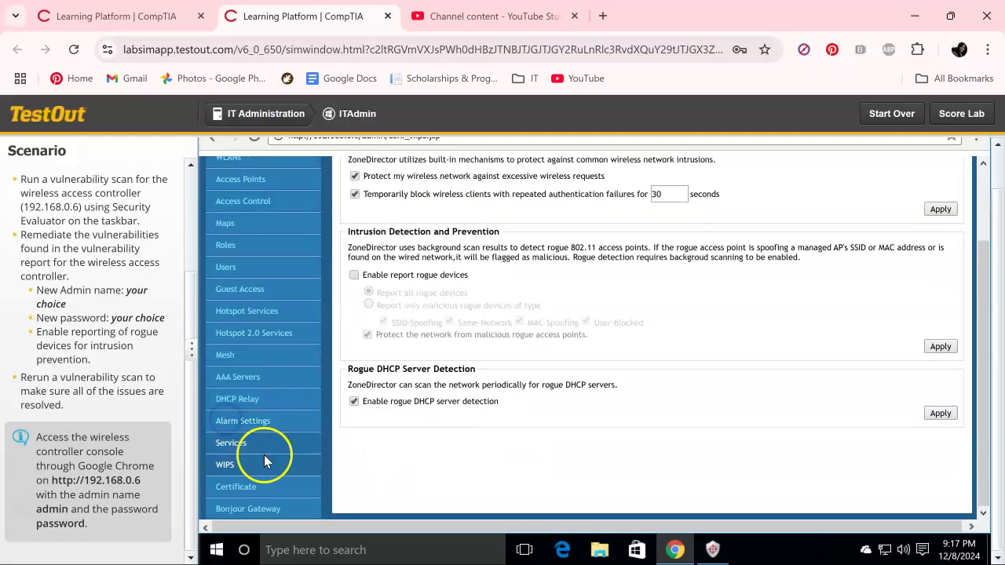
{"action": "left_click", "coordinate": [354, 275]}
{"action": "left_click", "coordinate": [938, 349]}
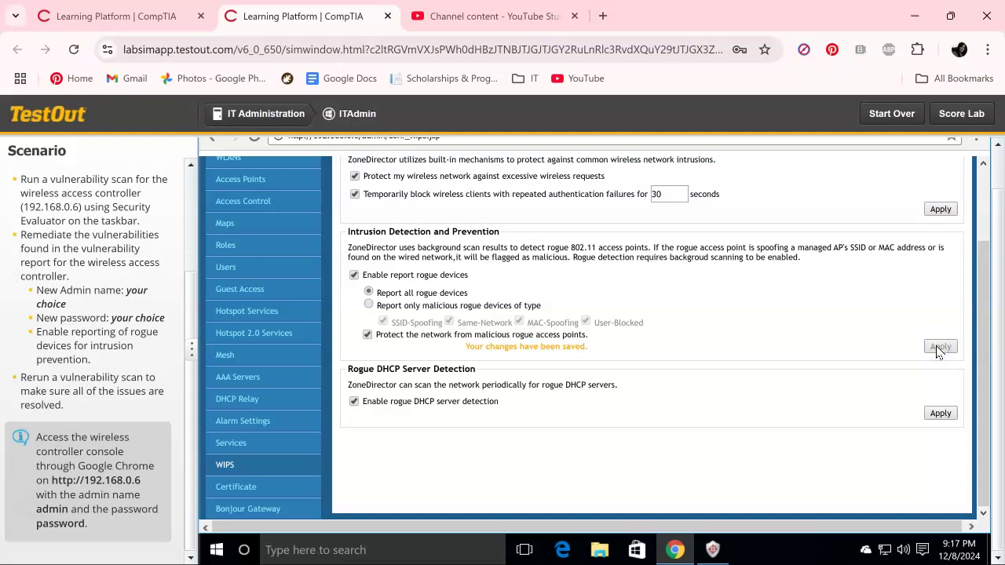
{"action": "left_click", "coordinate": [713, 550]}
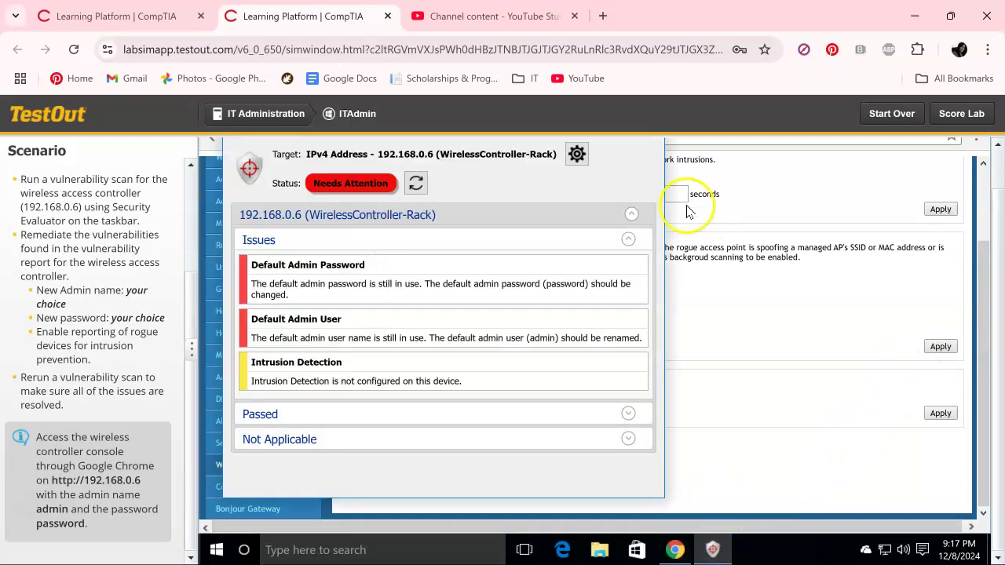